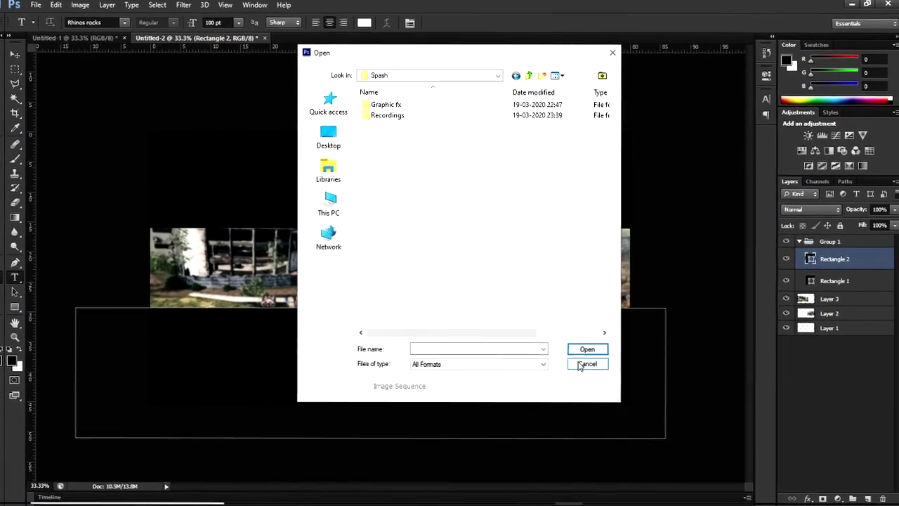
Open PRIMUS PACK V2.psd from the Graphic fx folder
double_click(387, 104)
double_click(429, 140)
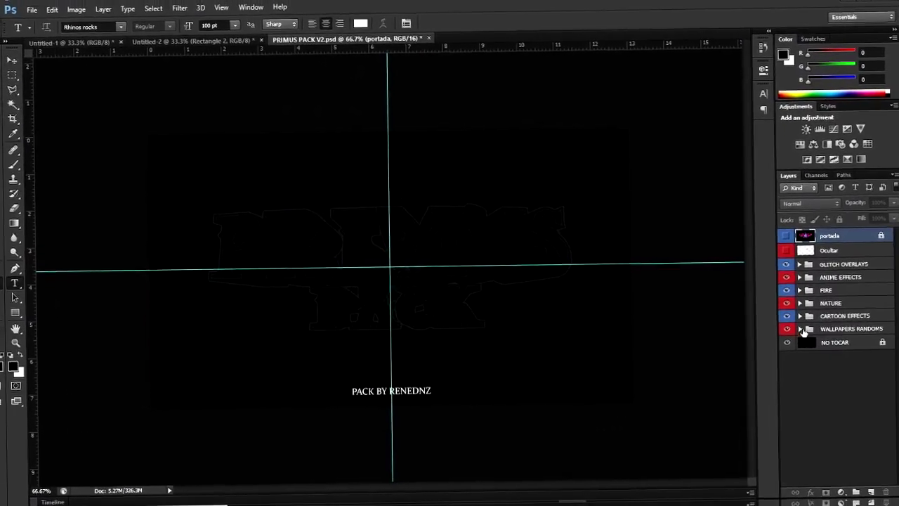
Open GFX PACK 2020.psd with Ctrl+O, keeping its layers editable
key(ctrl+o)
click(446, 139)
double_click(445, 139)
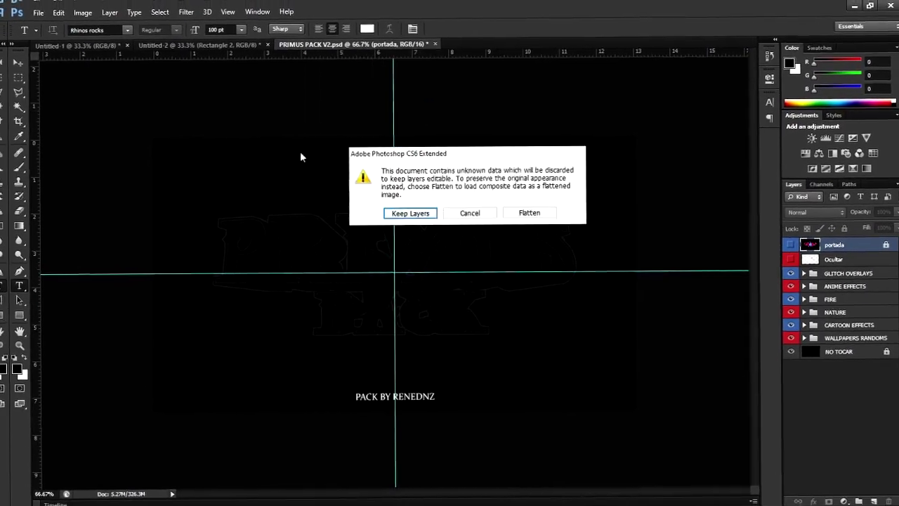
key(Return)
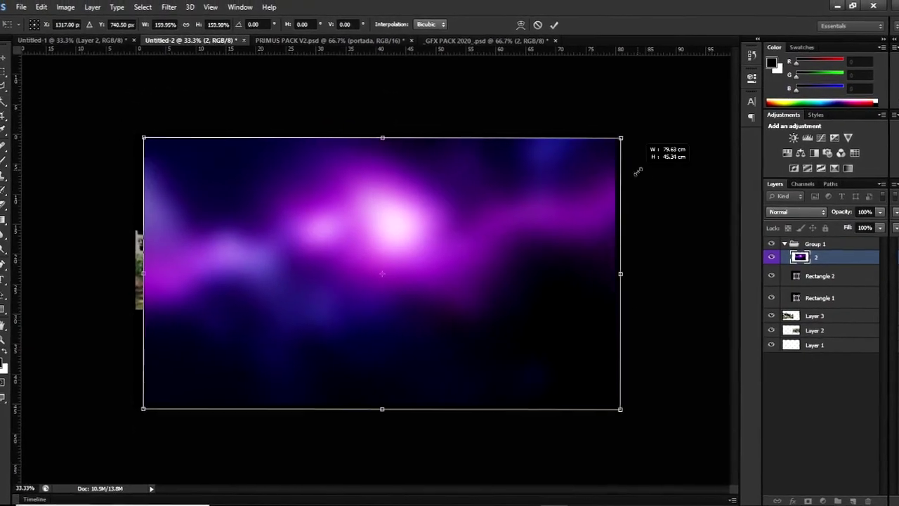
Stretch the purple overlay layer 2 over the canvas, move it below Rectangle 1, set Overlay blending
drag(637, 171, 632, 161)
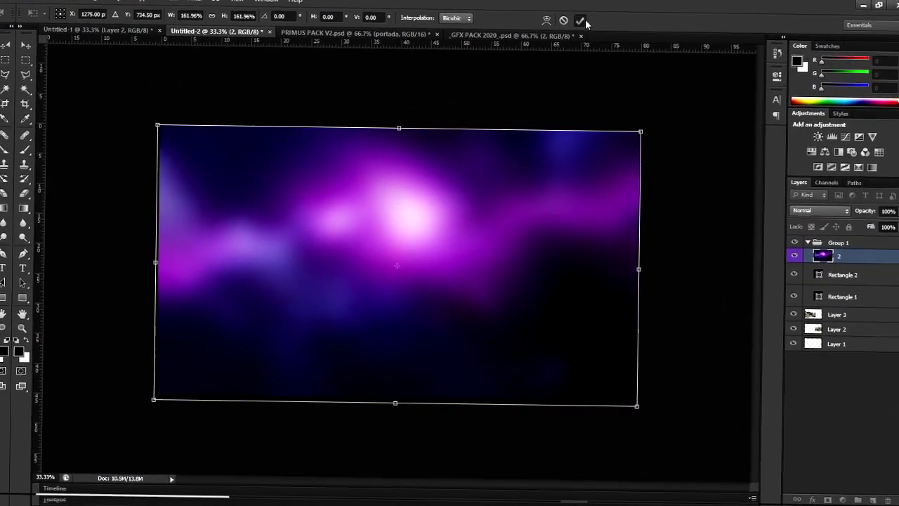
click(580, 20)
drag(838, 255, 837, 307)
click(821, 210)
click(815, 144)
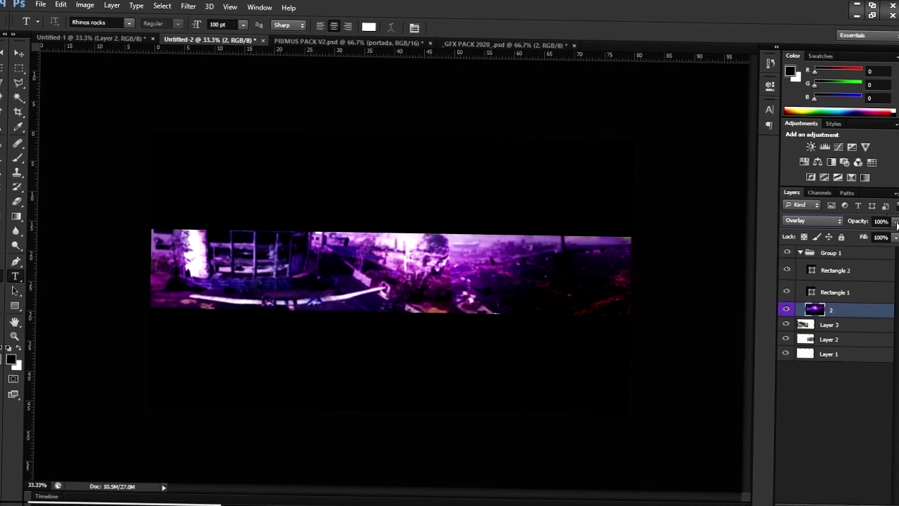
Open the Legendary Stock Pack file from the PRIMUS PACK document
click(347, 42)
key(ctrl+o)
double_click(448, 128)
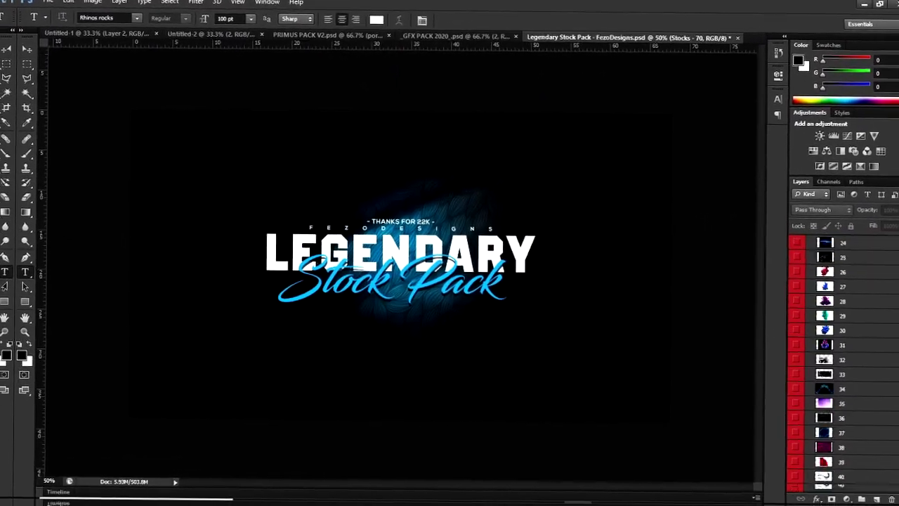
Duplicate the blue flame layer 42 from Legendary Stock Pack into the Untitled-2 banner
scroll(836, 365, down, 5)
scroll(836, 365, down, 5)
scroll(885, 422, down, 5)
scroll(889, 474, down, 5)
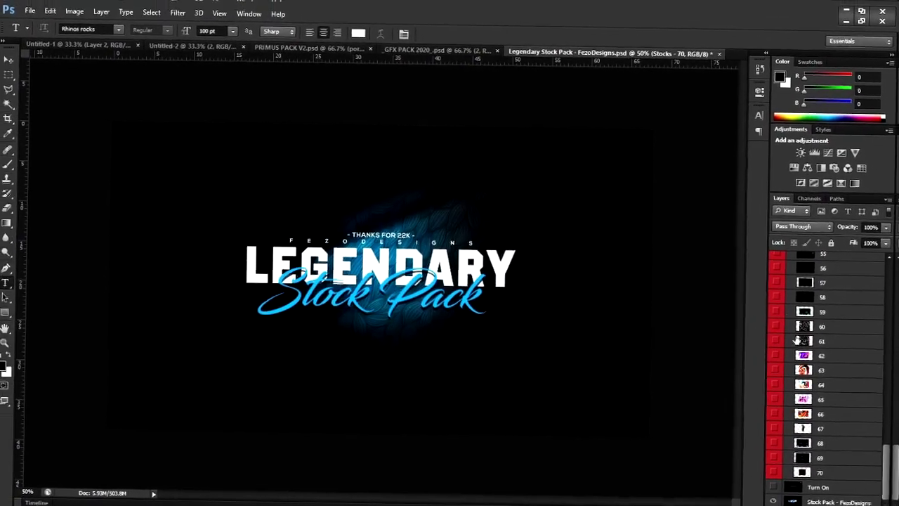
alt+click(784, 259)
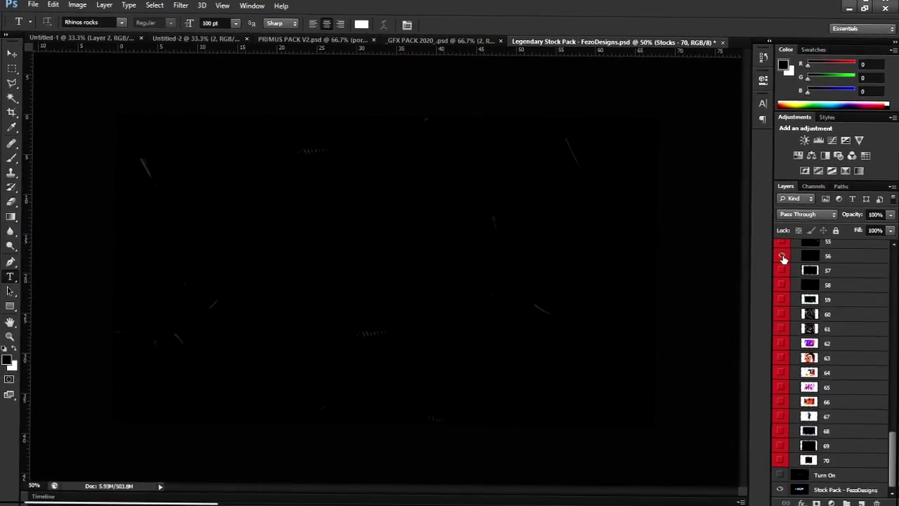
right_click(816, 347)
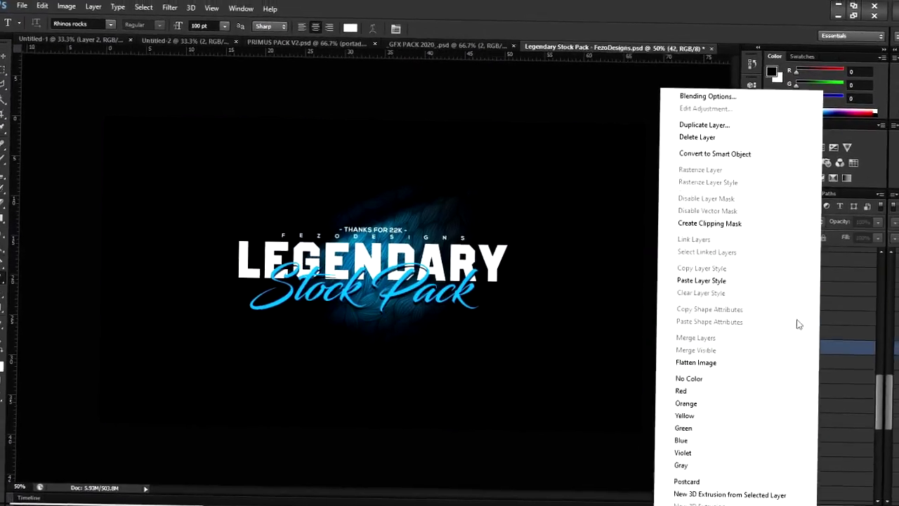
click(704, 124)
click(568, 152)
key(ctrl+t)
Enlarge and shift the blue flame up-left, blend it with Lighter Color, then move Group 1
drag(574, 150, 641, 120)
drag(475, 272, 456, 213)
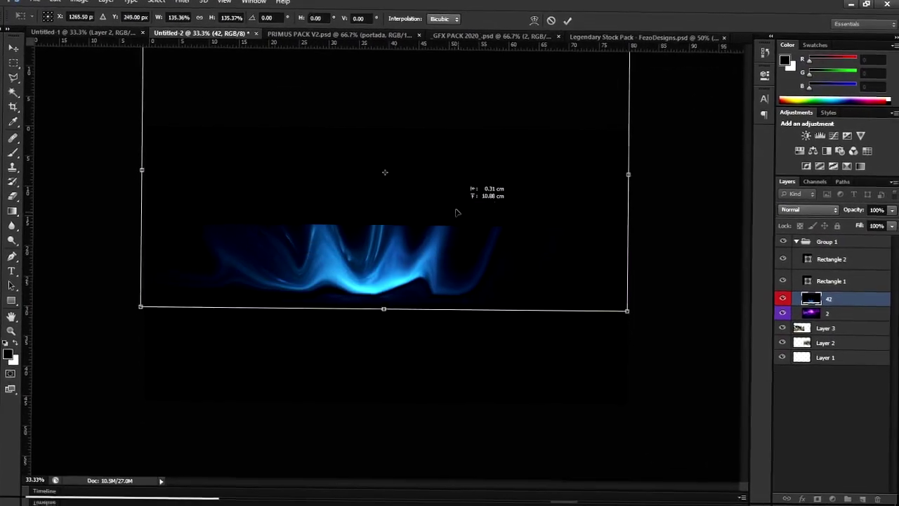
click(568, 20)
click(808, 210)
click(803, 87)
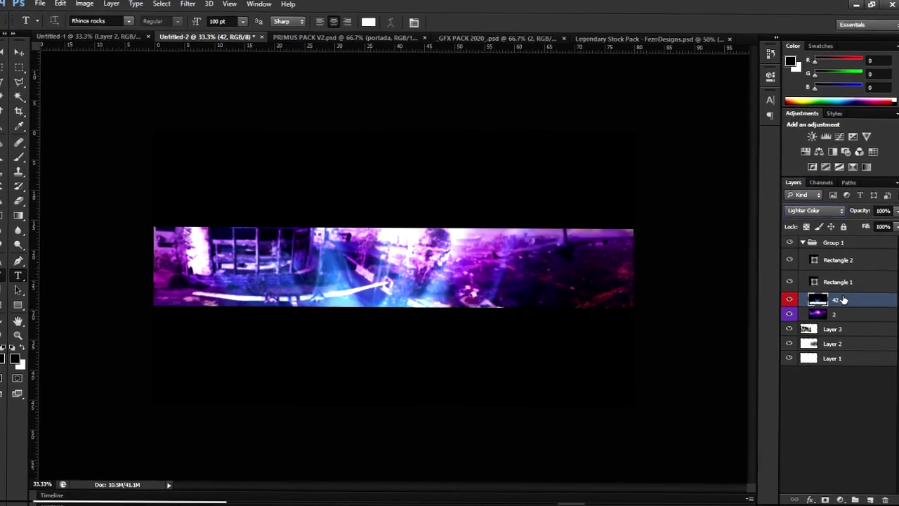
click(833, 242)
drag(833, 329, 809, 302)
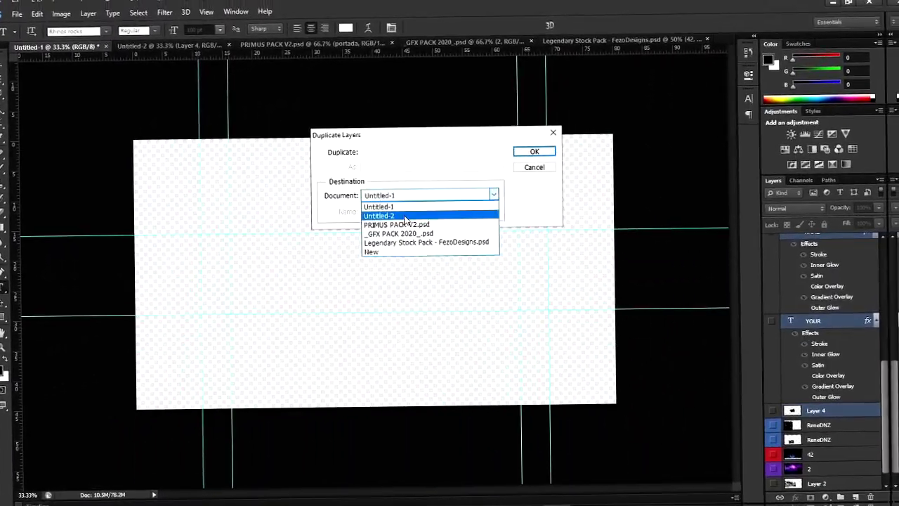
Duplicate Layer 4 (YOUR NAME title) and Layer 3 (soldier) from Untitled-1 into Untitled-2
click(372, 209)
click(534, 150)
click(183, 33)
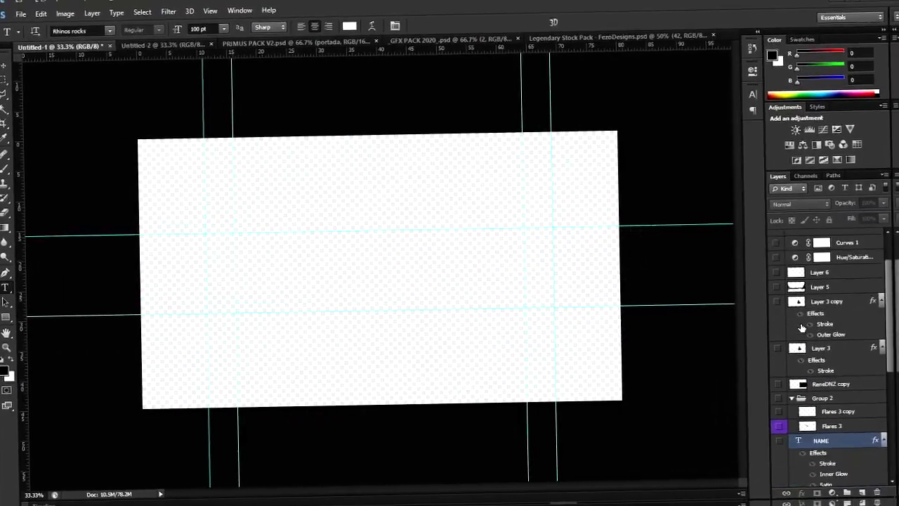
click(822, 348)
click(564, 150)
click(161, 38)
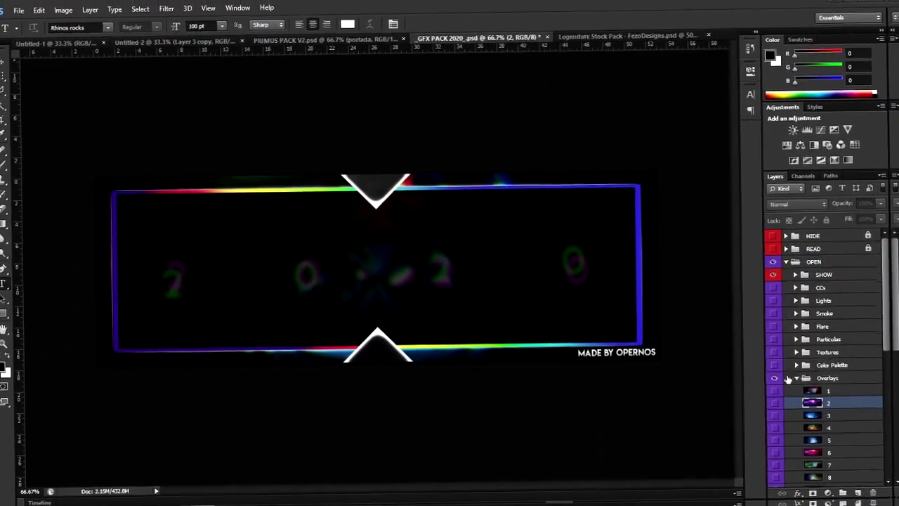
Duplicate the Flares 3 layer from GFX PACK 2020's Flare folder into the banner
click(796, 378)
click(796, 326)
right_click(836, 364)
click(692, 111)
click(541, 156)
key(alt+Tab)
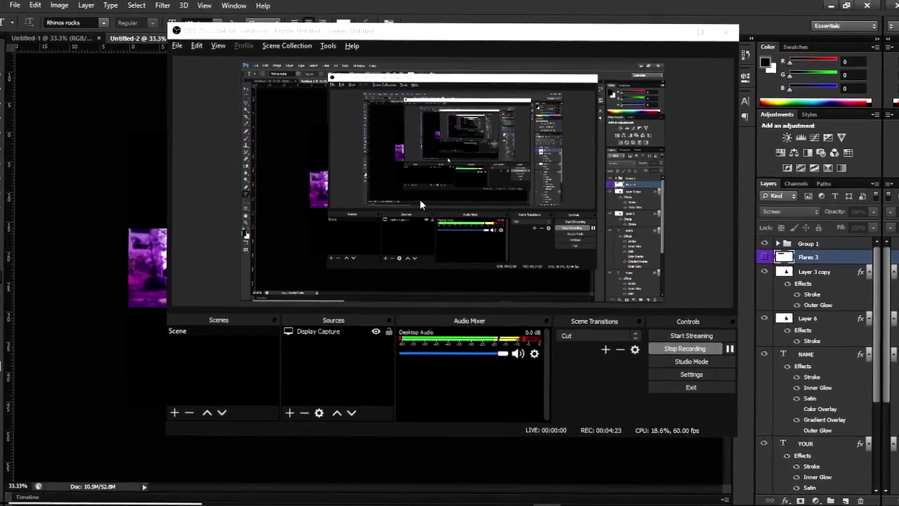
click(676, 32)
Place the flare across the banner, then add a copy below the YOUR NAME text
key(ctrl+t)
mouse_move(349, 220)
mouse_down()
mouse_move(447, 300)
mouse_move(492, 231)
mouse_up()
key(Return)
key(t)
key(ctrl+j)
key(ctrl+t)
drag(435, 331, 422, 302)
key(Return)
Move both flare layers together below Layer 6
shift+click(808, 269)
mouse_move(814, 255)
mouse_down()
mouse_move(857, 393)
mouse_move(834, 287)
mouse_up()
double_click(840, 281)
Name the flare group 'Flare' and group the character layers as 'Character'
text(Flare)
shift+click(832, 309)
key(ctrl+g)
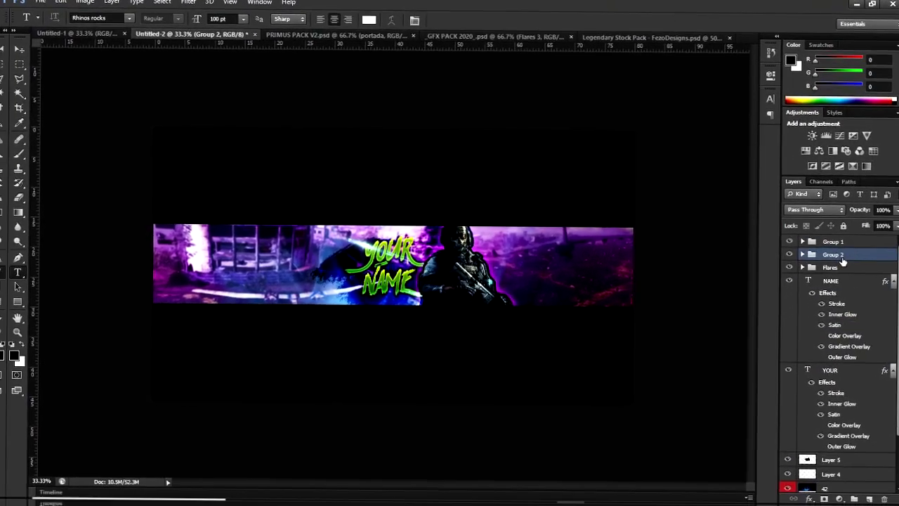
double_click(836, 262)
text(Character)
key(Return)
Rename the top group 'TEXT' and add a new Layer 7 under BARS
double_click(834, 250)
text(BARS)
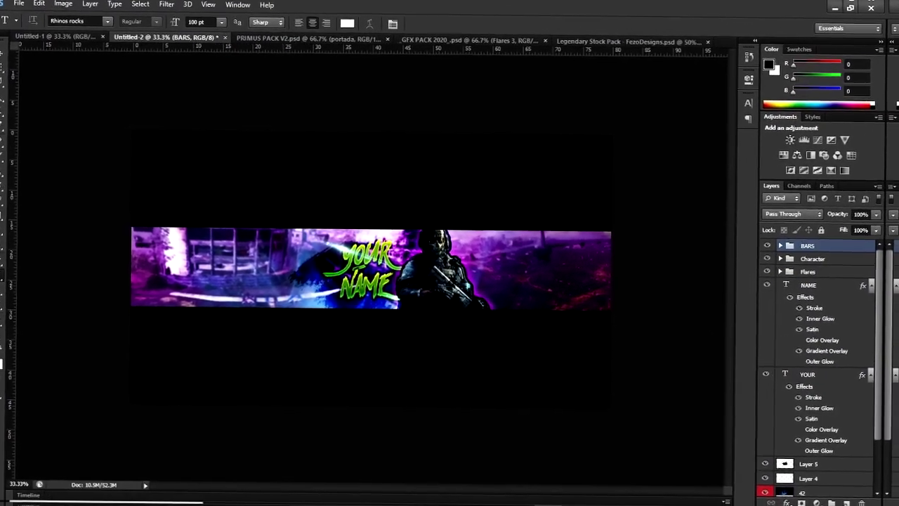
click(807, 373)
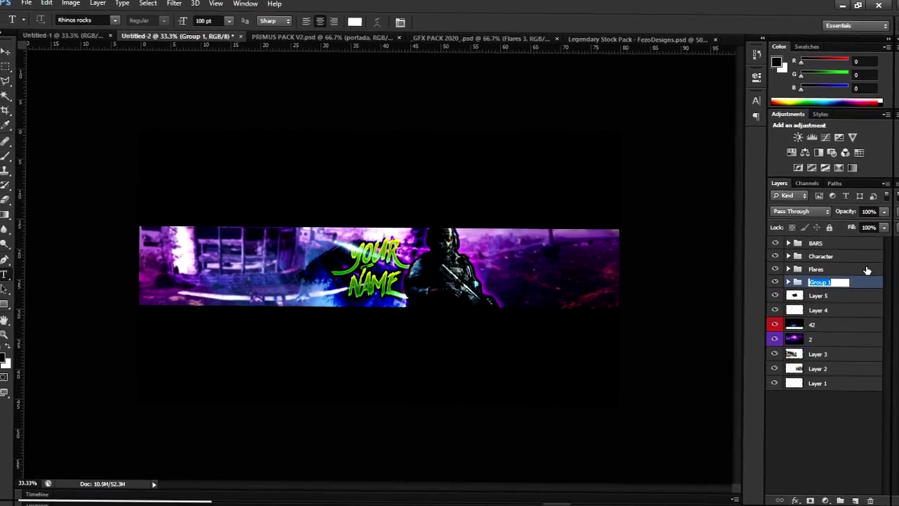
text(TEXT)
key(Return)
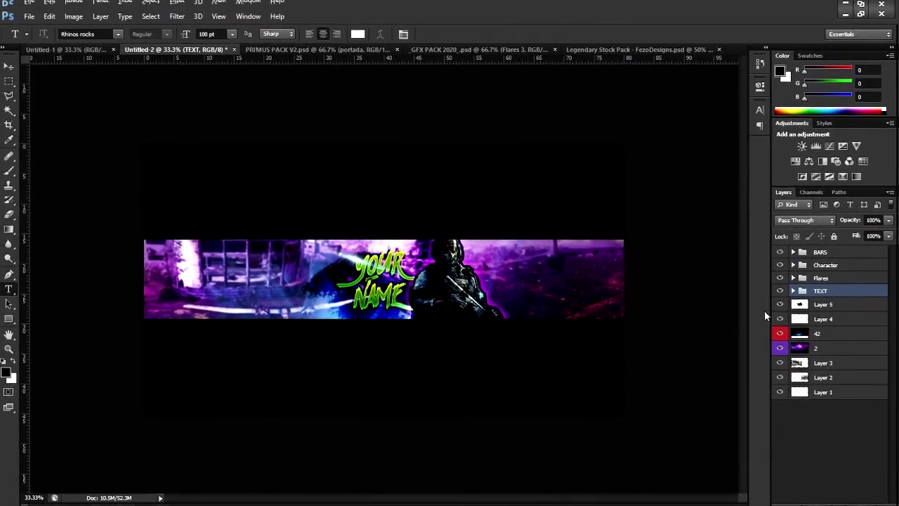
click(864, 495)
drag(824, 278, 827, 242)
Paint soft white light along the bottom and toward the name on Layer 7 at reduced opacity
click(19, 162)
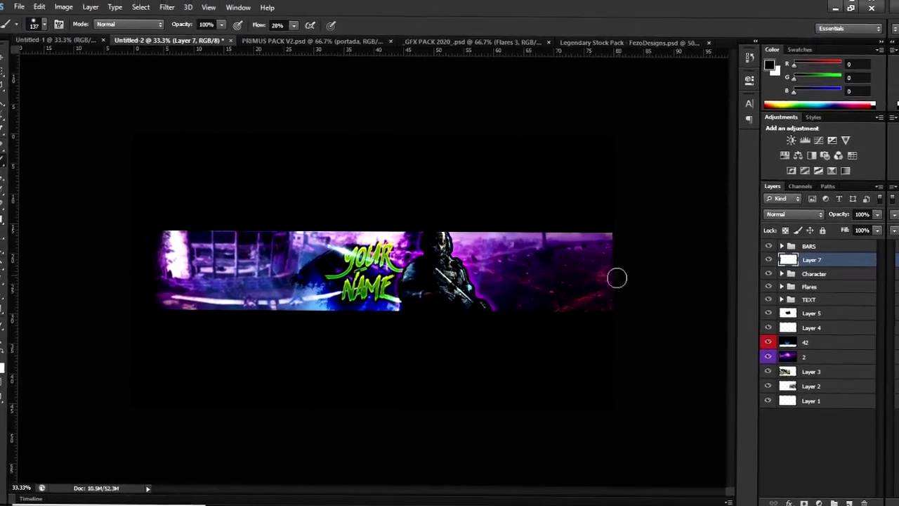
drag(891, 223, 885, 237)
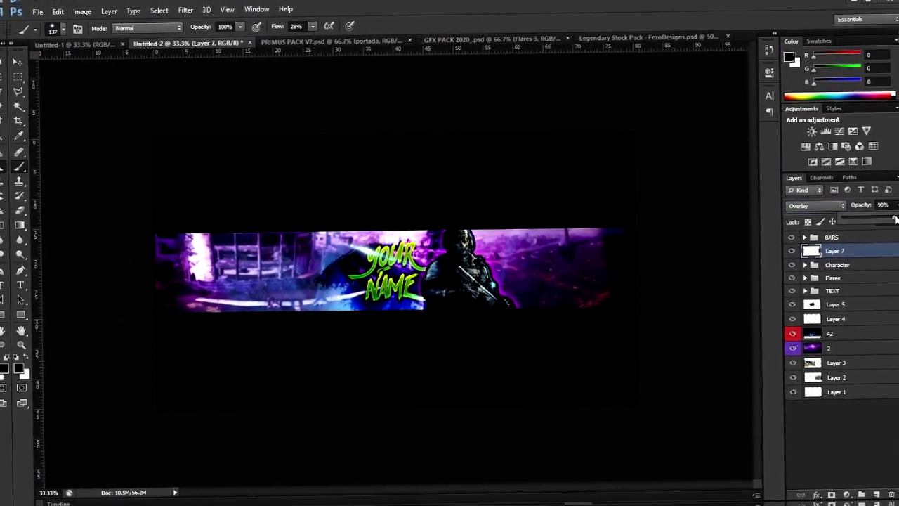
key(x)
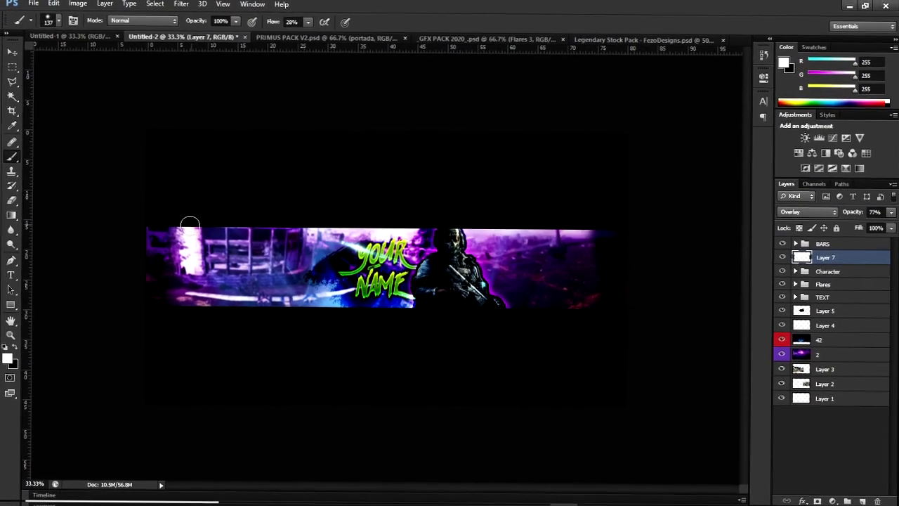
drag(198, 319, 332, 322)
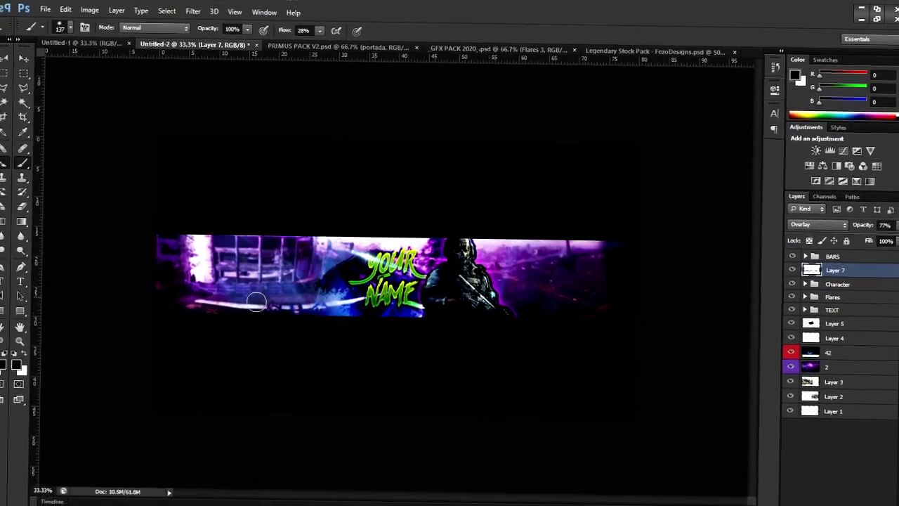
drag(257, 301, 522, 285)
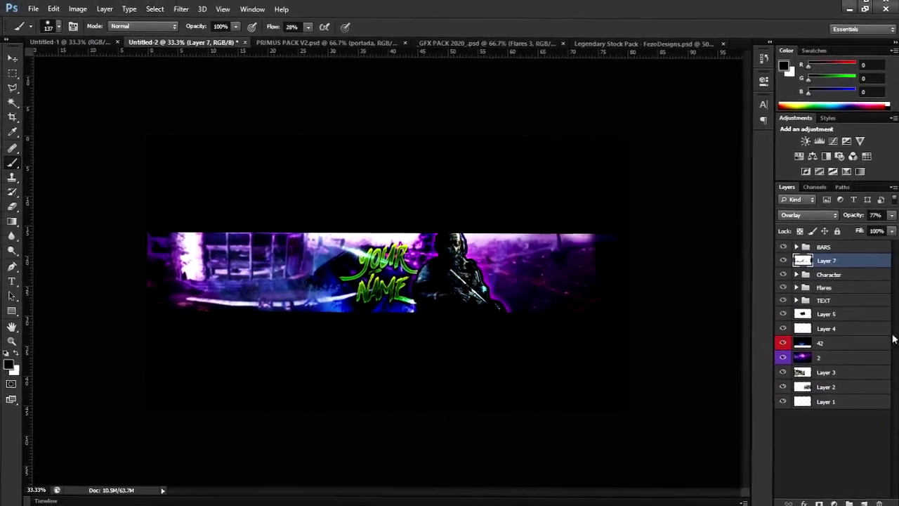
Switch to PRIMUS PACK V2 and expand its GLITCH OVERLAYS folder
click(73, 39)
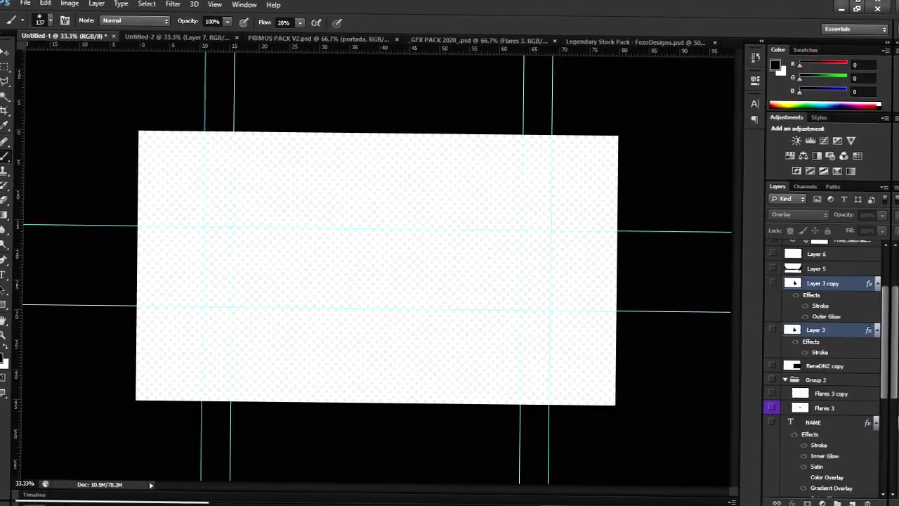
click(492, 36)
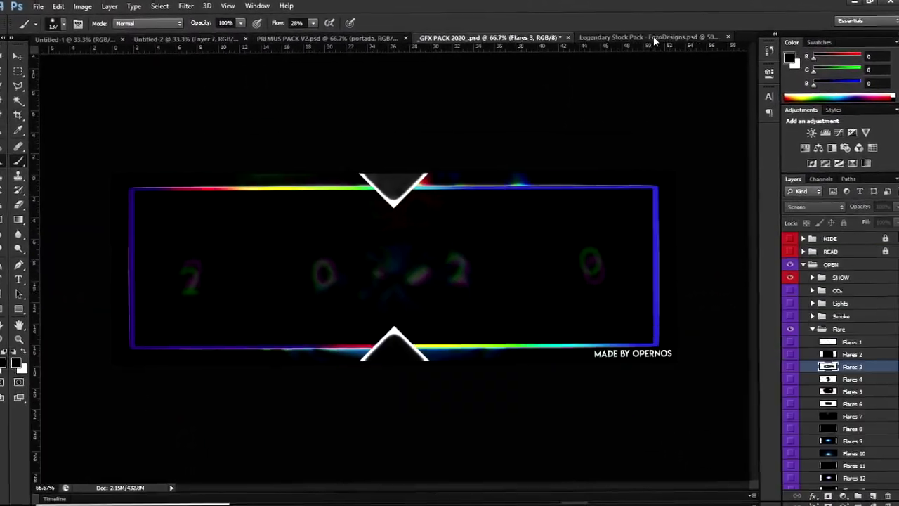
click(330, 37)
click(773, 271)
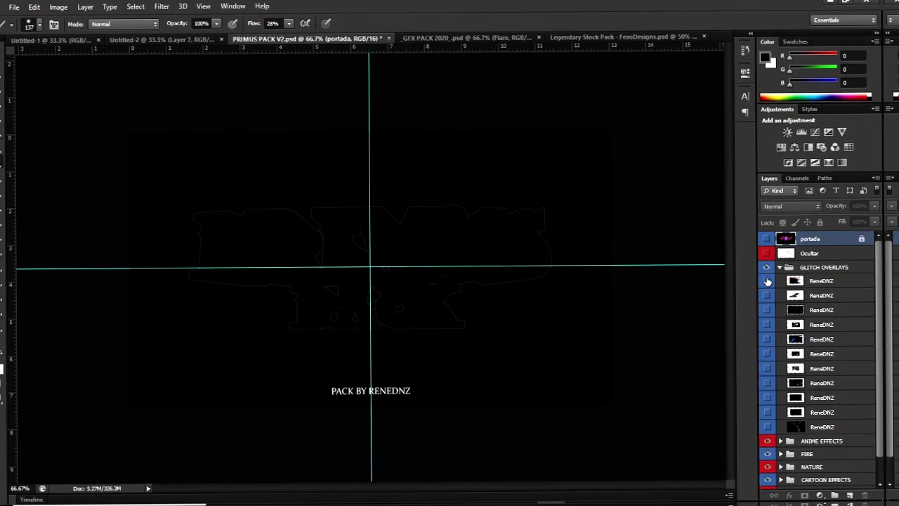
Duplicate the chosen RenéDNZ glitch overlay into Untitled-2 and place it below Layer 4
click(815, 299)
click(759, 300)
click(760, 317)
right_click(775, 321)
click(512, 191)
click(567, 151)
key(ctrl+t)
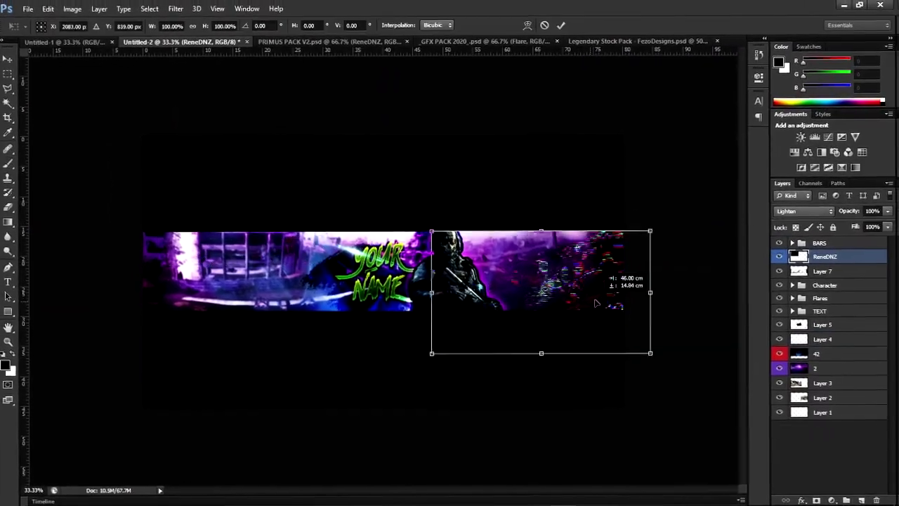
click(547, 28)
drag(815, 256, 818, 346)
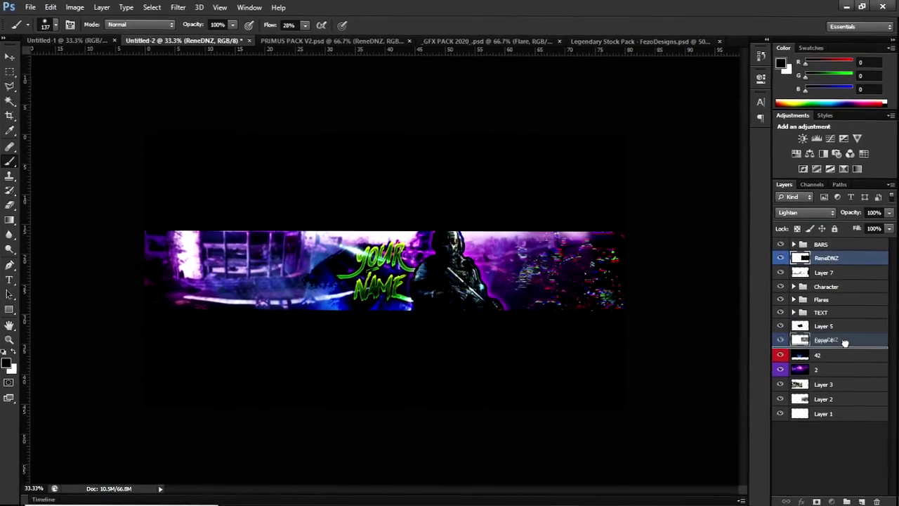
Group the backdrop layers as 'Background' and duplicate the RenéDNZ overlay
key(ctrl+g)
double_click(836, 364)
text(Background)
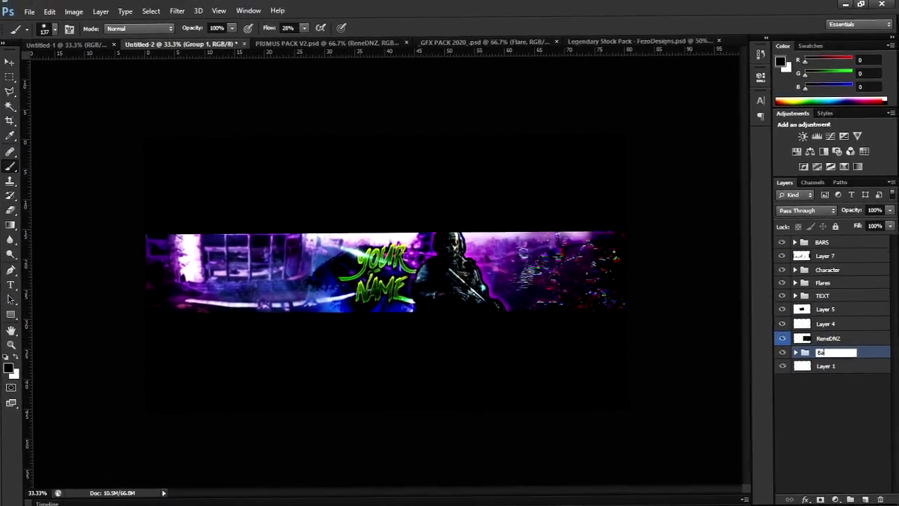
click(843, 350)
key(ctrl+j)
key(ctrl+t)
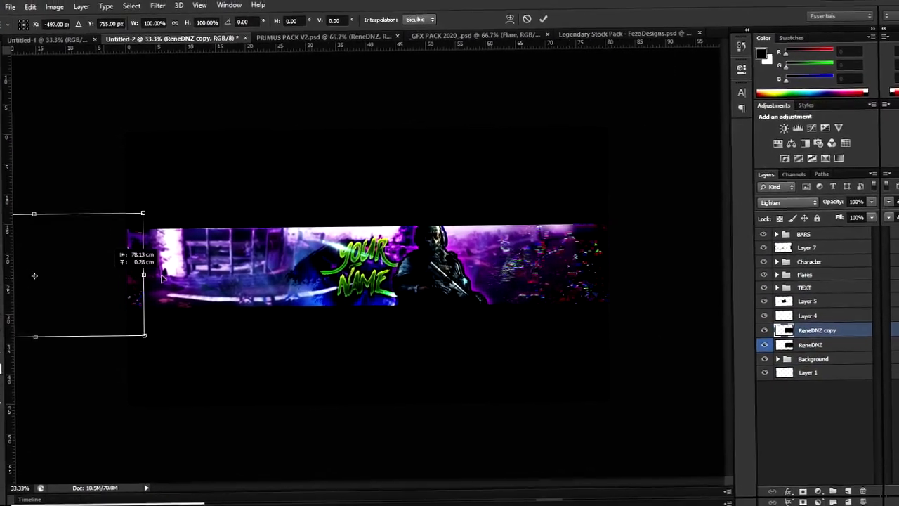
Flip the glitch overlay copy horizontally and place it on the banner's left side
right_click(241, 281)
click(281, 441)
mouse_move(237, 286)
mouse_down()
mouse_move(496, 277)
mouse_move(232, 274)
mouse_up()
right_click(281, 272)
click(323, 434)
drag(204, 302, 222, 303)
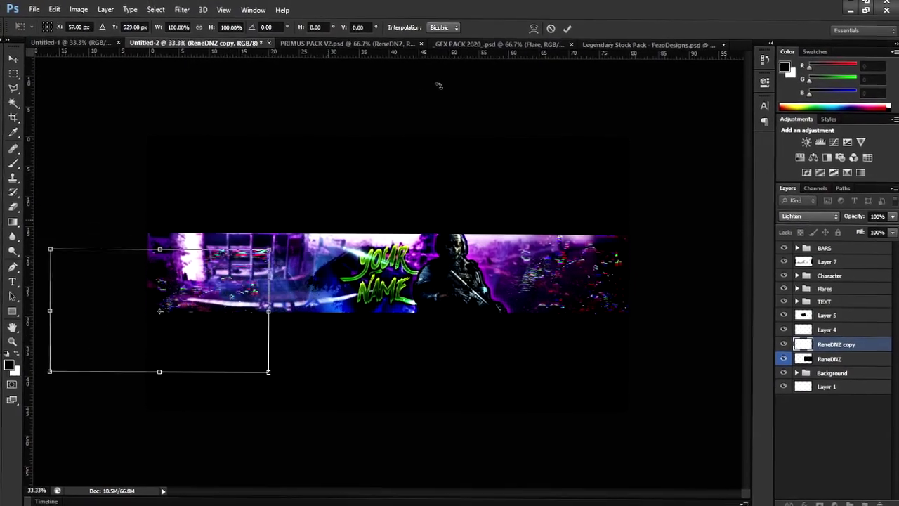
drag(249, 304, 217, 227)
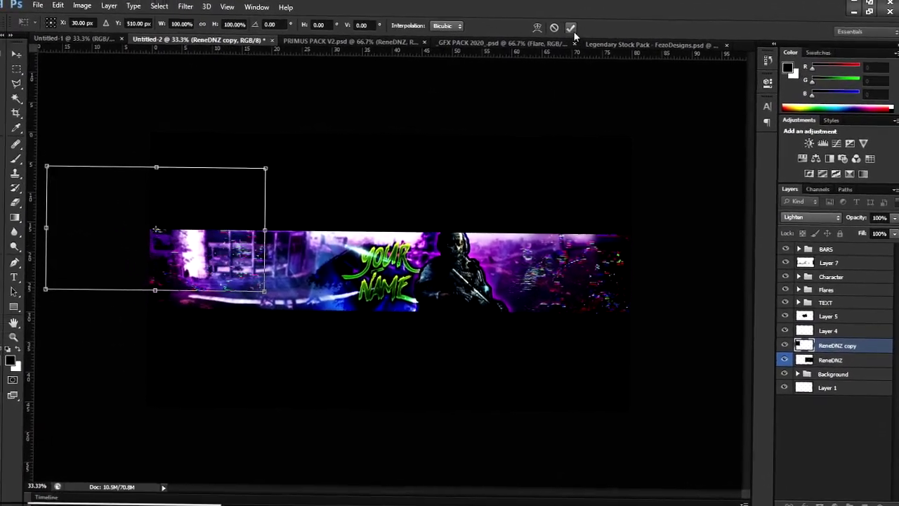
click(558, 31)
Duplicate the Layer 5 texture and move the copy toward the banner's lower left
click(825, 313)
key(ctrl+j)
key(ctrl+t)
mouse_move(493, 285)
mouse_down()
mouse_move(237, 316)
mouse_move(257, 335)
mouse_move(678, 292)
mouse_move(618, 245)
mouse_up()
click(573, 21)
Make a second Layer 5 copy, flip it onto the right side, and readjust the first copy
key(ctrl+j)
key(ctrl+t)
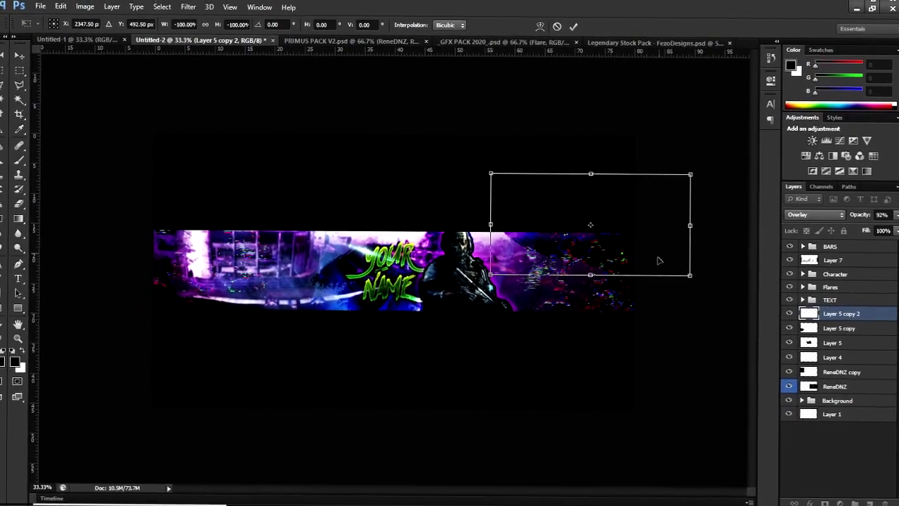
click(555, 26)
click(829, 319)
key(ctrl+t)
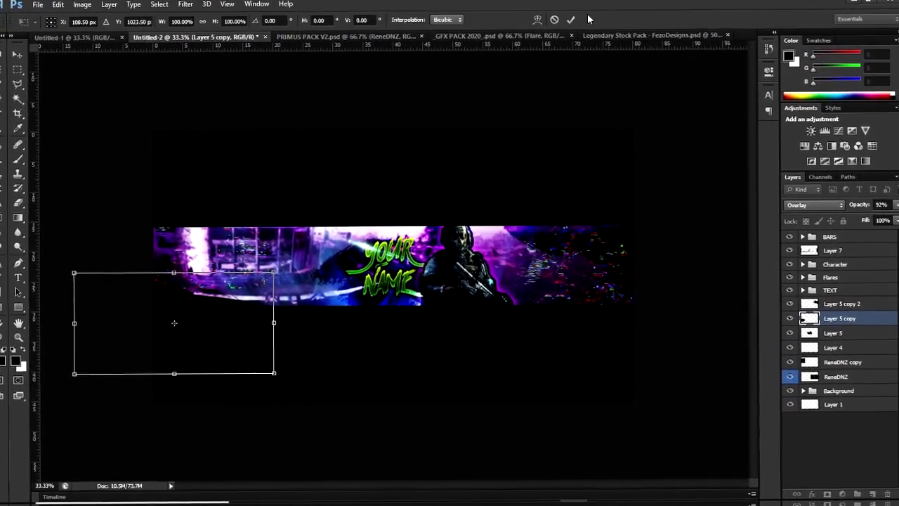
click(569, 15)
click(814, 316)
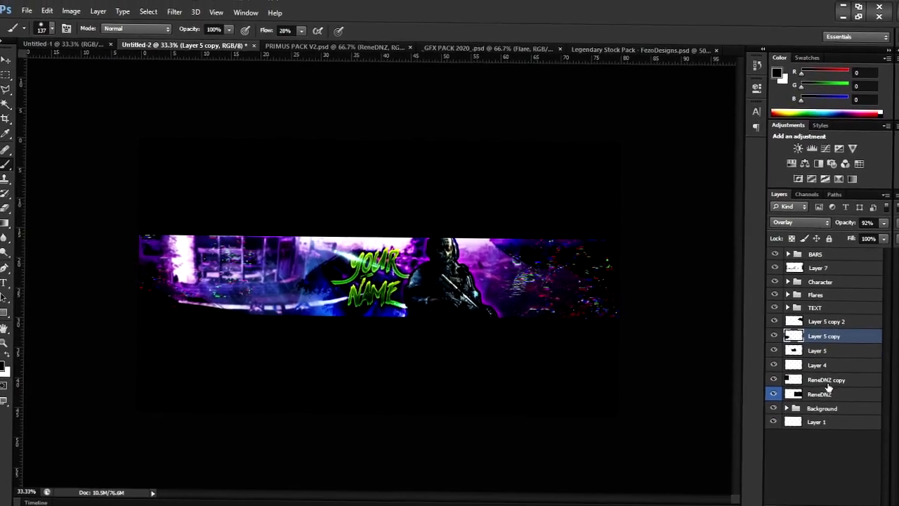
Group Layer 5 and its two copies into a group named 'Brushes'
shift+click(807, 345)
right_click(822, 330)
key(Escape)
key(ctrl+g)
right_click(832, 306)
key(Escape)
double_click(830, 306)
text(ushes)
key(Return)
Group both RenéDNZ glitch overlay layers into a group named 'Glitch fx'
click(843, 335)
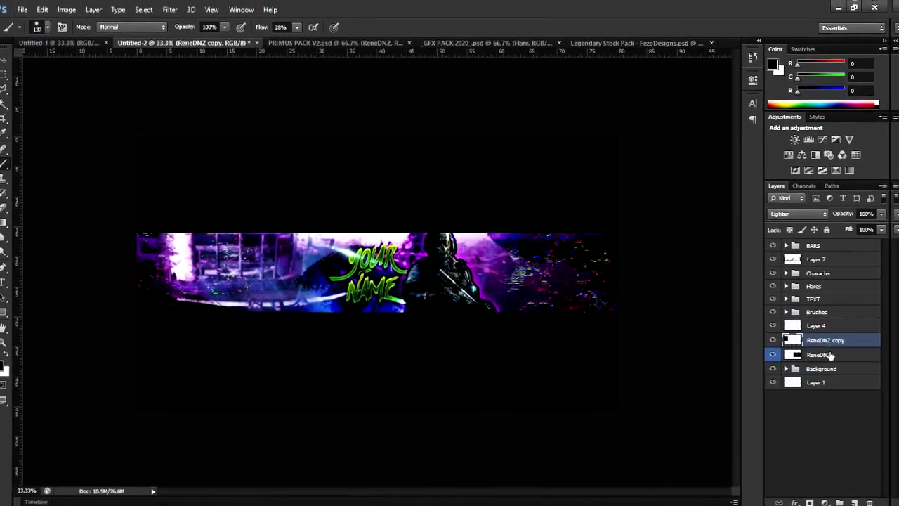
key(ctrl+g)
double_click(825, 340)
text(Glitch fx)
key(Return)
Copy a CARTOON EFFECTS overlay from PRIMUS PACK V2 into the banner's centre
key(ctrl+Tab)
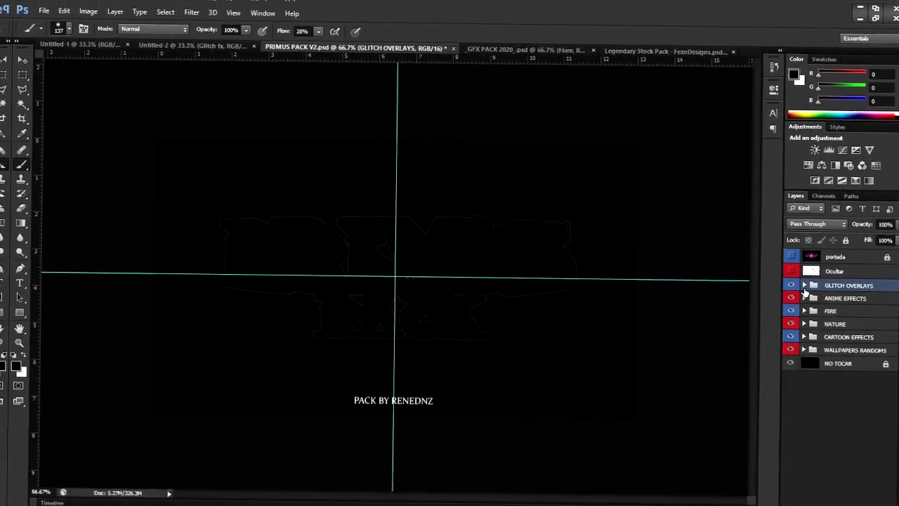
click(804, 336)
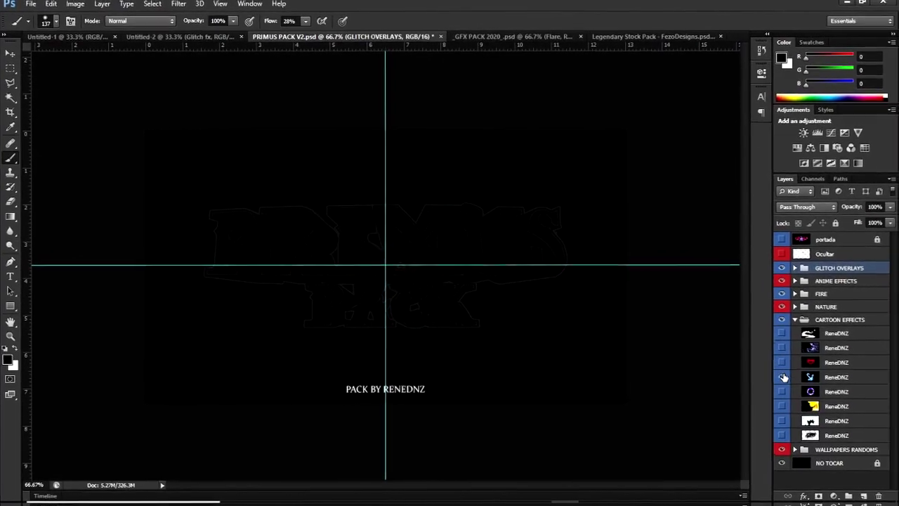
click(783, 377)
click(783, 377)
right_click(838, 383)
click(538, 147)
click(184, 38)
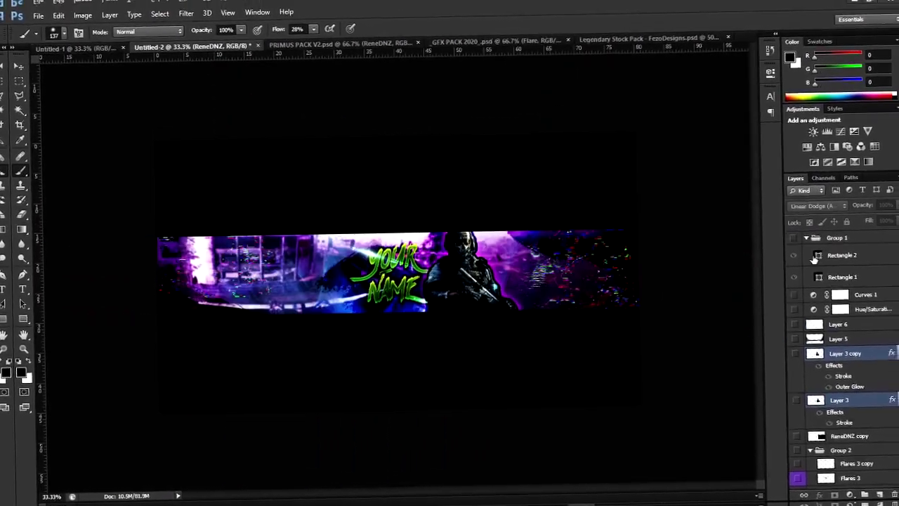
key(ctrl+t)
drag(260, 203, 532, 9)
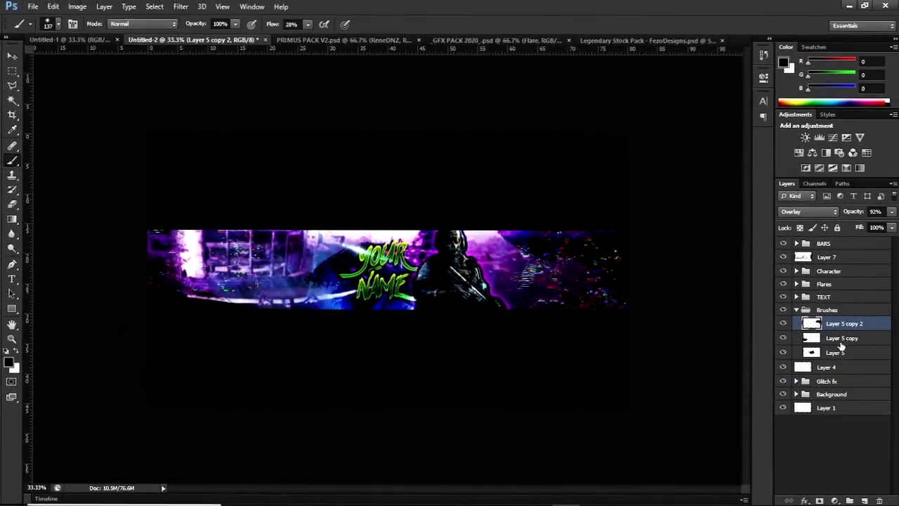
click(841, 341)
click(836, 244)
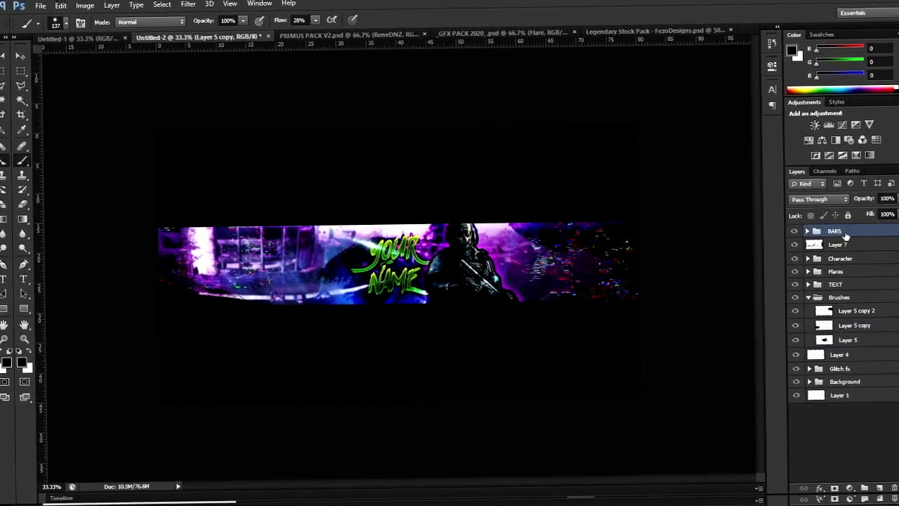
Add a brightening Curves layer and a Hue/Saturation layer with saturation +17, hue -8
click(834, 136)
drag(690, 168, 691, 161)
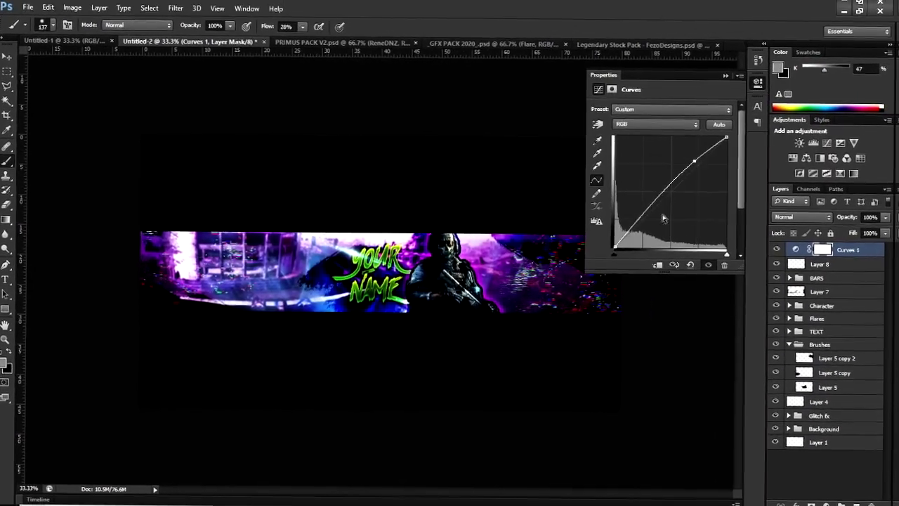
click(789, 156)
drag(657, 175, 695, 183)
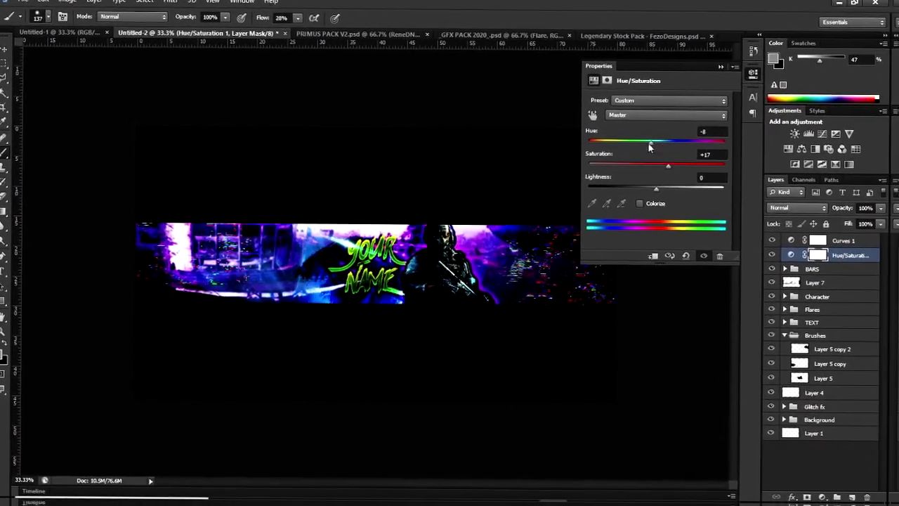
drag(664, 148, 678, 153)
click(727, 75)
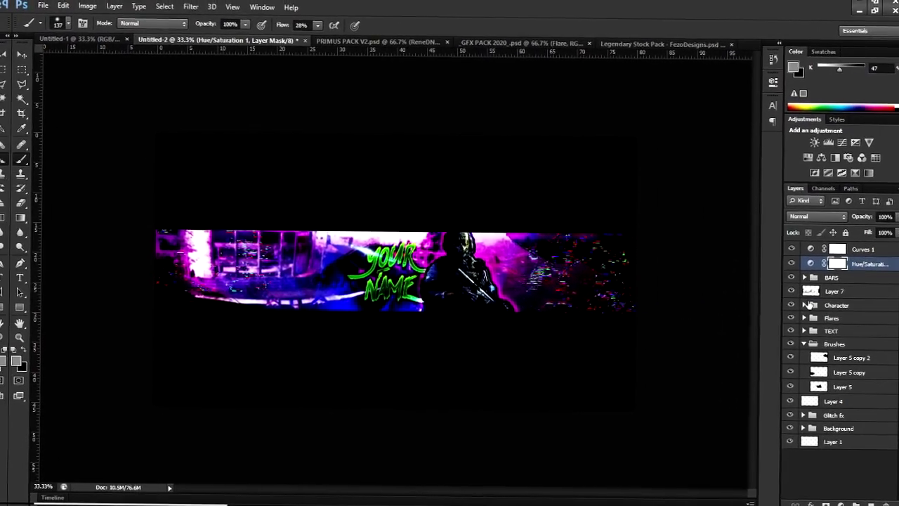
click(822, 309)
click(788, 335)
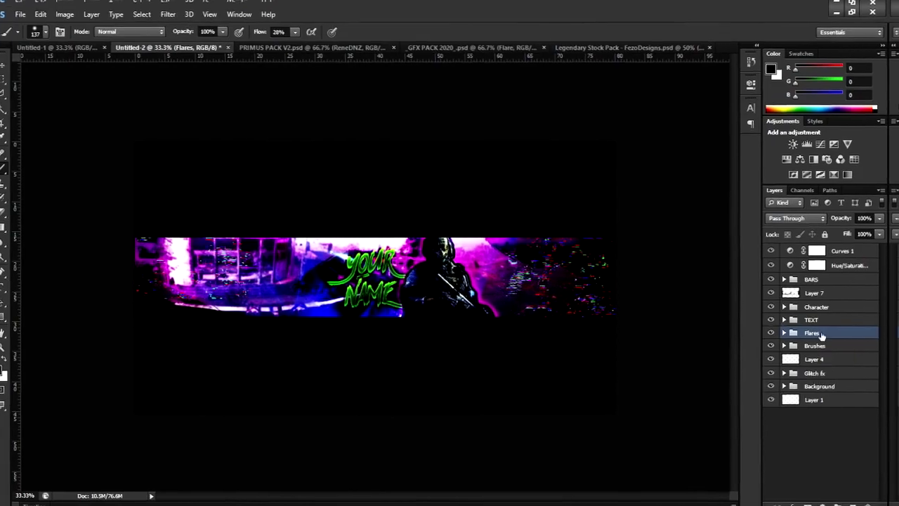
Delete the leftover Layer 4 and return to the Untitled-2 banner
click(815, 357)
key(Delete)
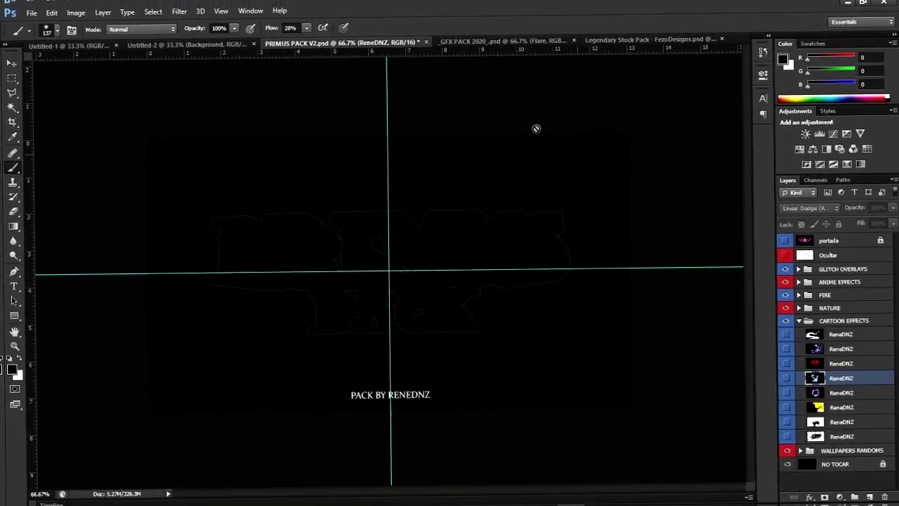
click(189, 44)
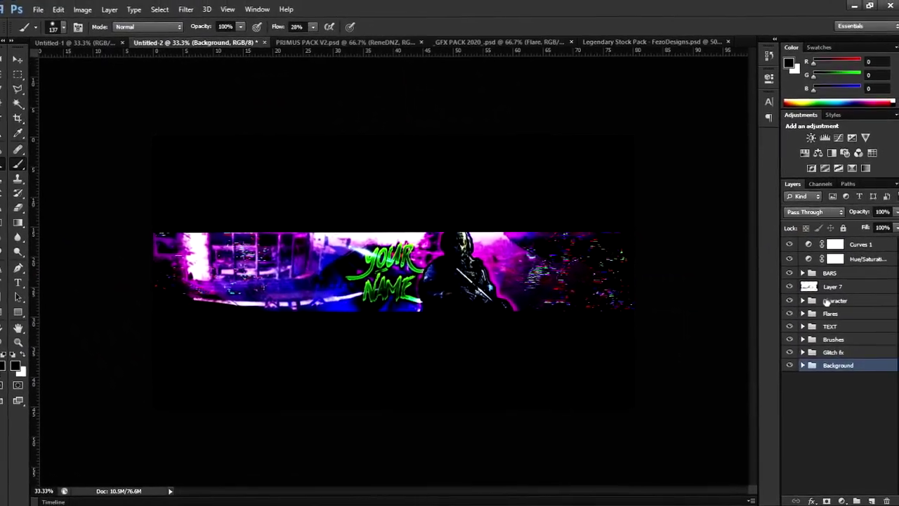
Put Layer 7 into its own group named 'Brush Shade'
click(815, 290)
key(ctrl+g)
click(791, 286)
double_click(820, 284)
text(Brush Shade)
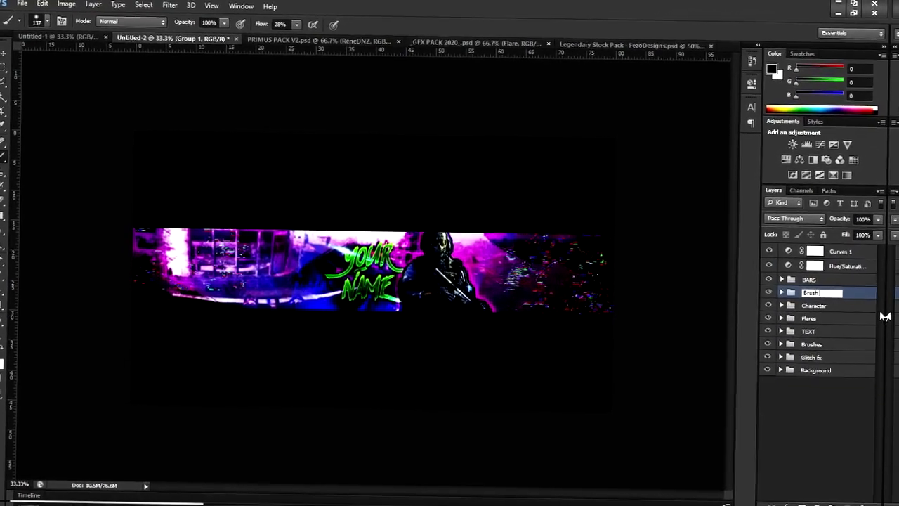
key(Return)
click(832, 306)
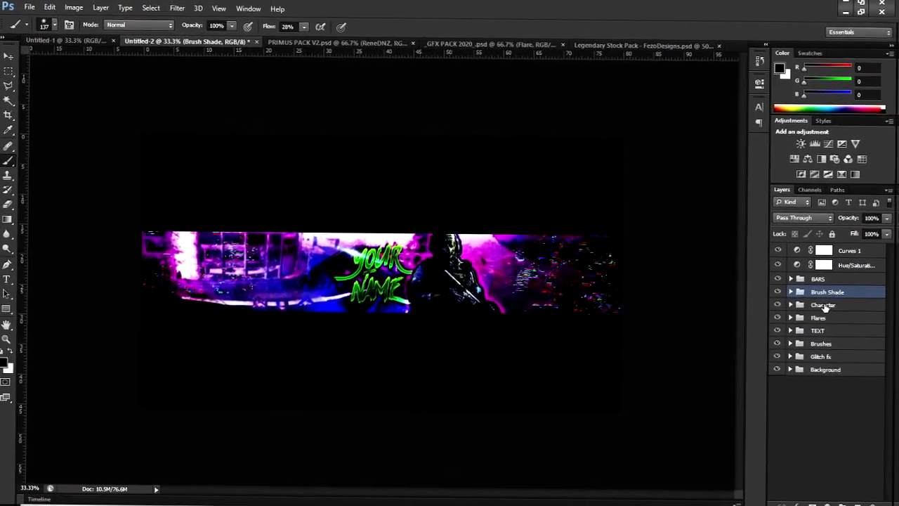
click(782, 290)
click(821, 351)
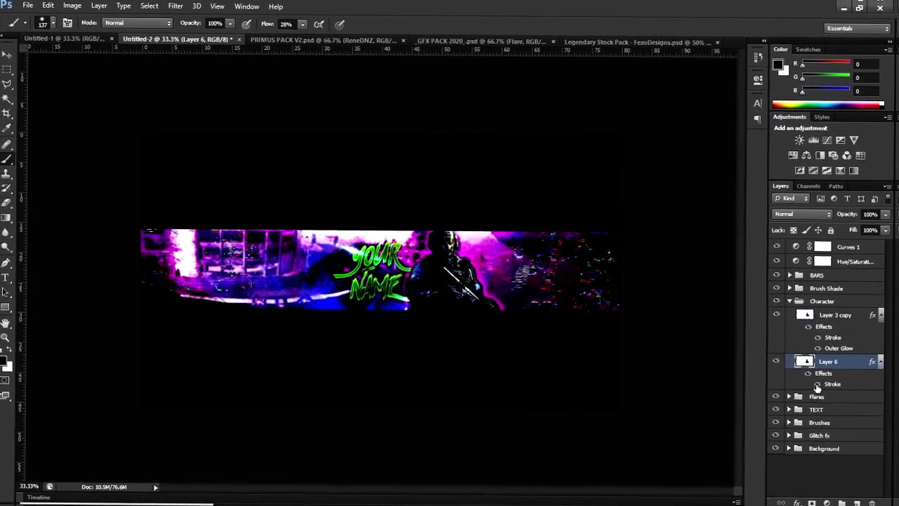
Give the soldier's Layer 3 copy a 15 px black stroke in Overlay mode
click(843, 307)
right_click(843, 308)
click(749, 81)
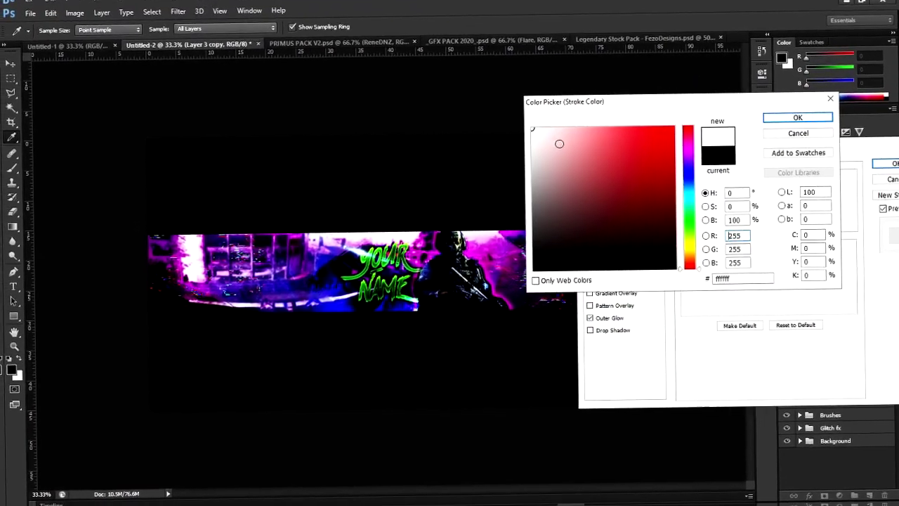
click(888, 167)
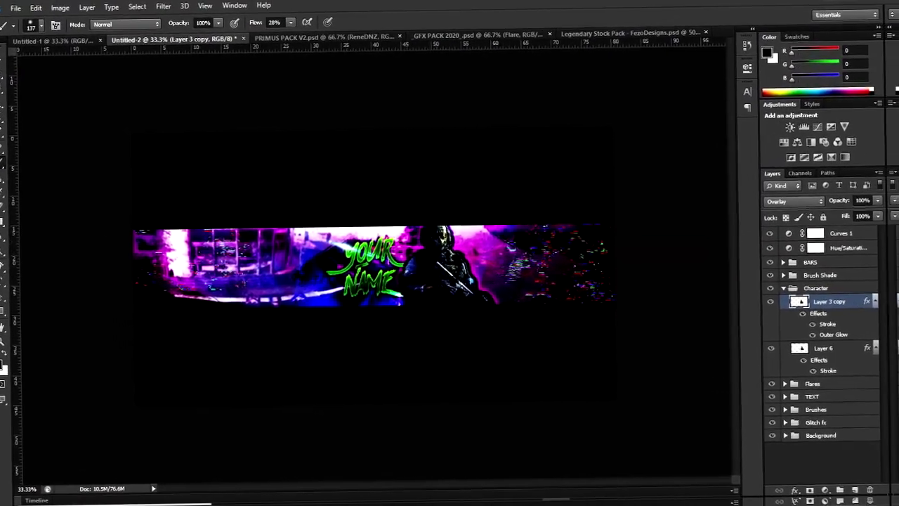